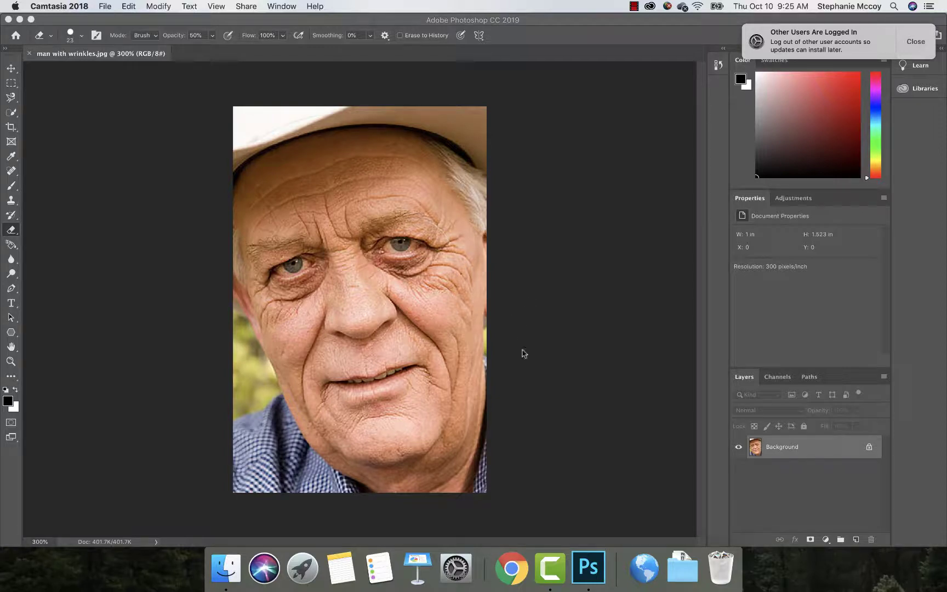
Duplicate the Background layer, keeping the name Background copy
{"action": "left_click", "coordinate": [882, 383]}
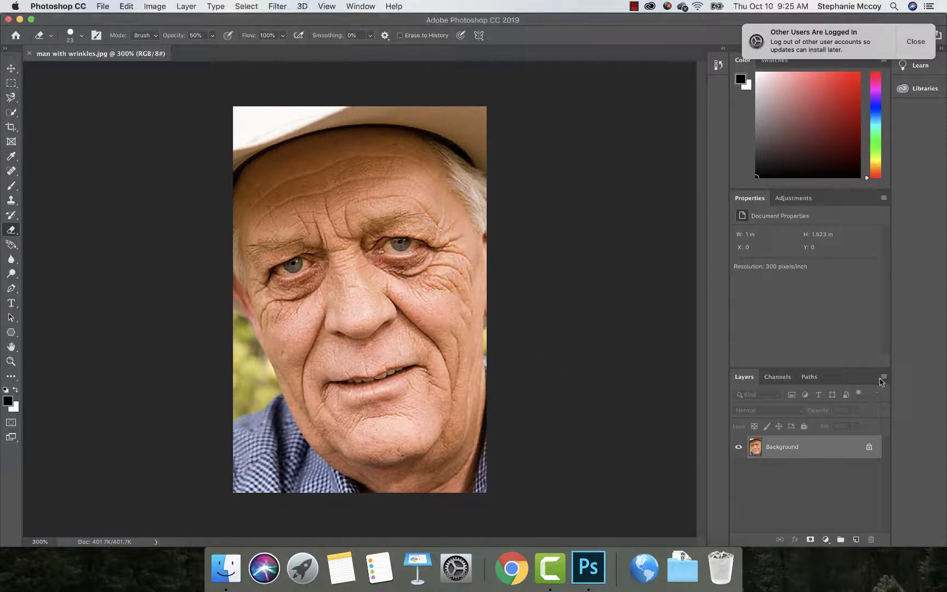
{"action": "left_click", "coordinate": [883, 378]}
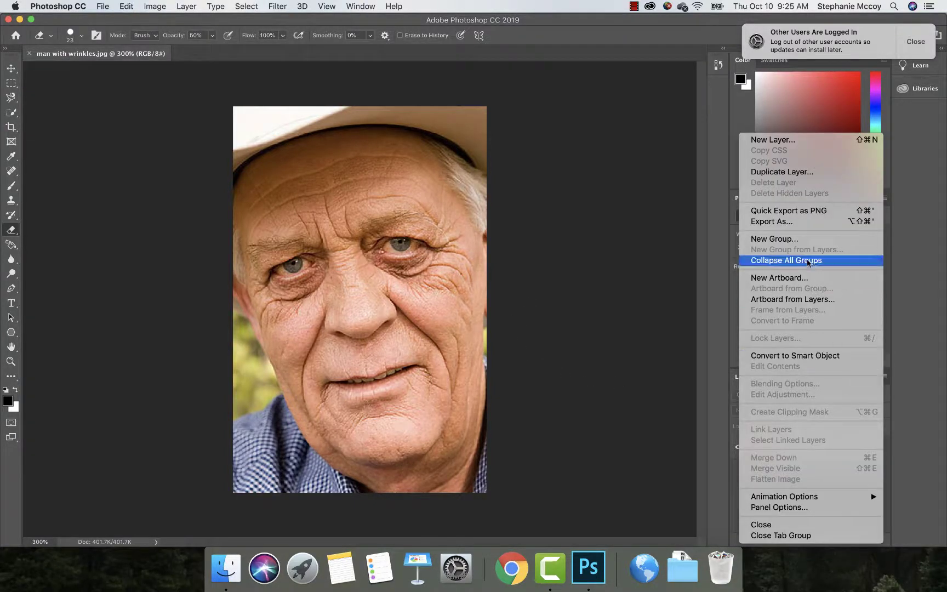
{"action": "left_click", "coordinate": [798, 172]}
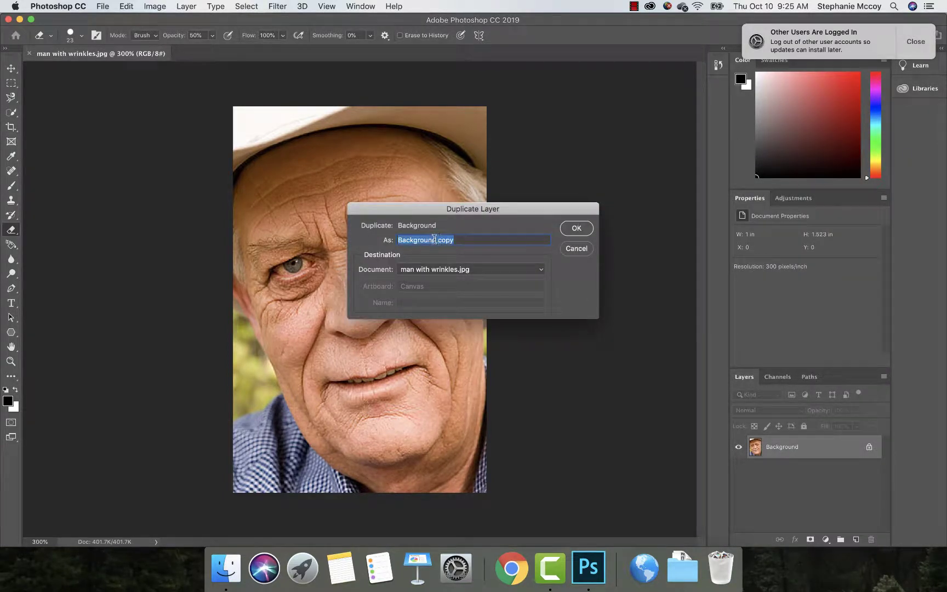
{"action": "left_click", "coordinate": [580, 231]}
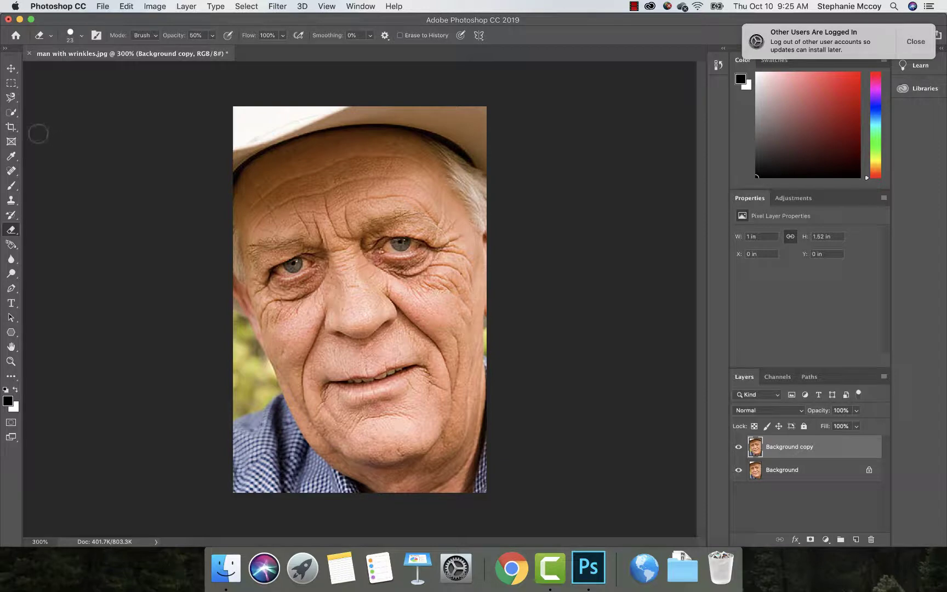
Choose the Spot Healing Brush and set its brush size to 17 px
{"action": "left_click", "coordinate": [13, 112]}
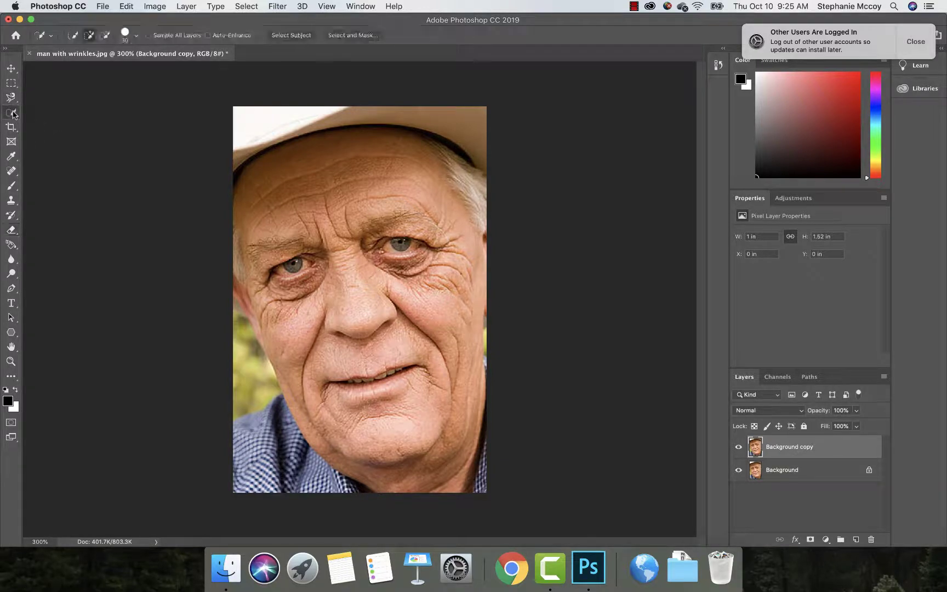
{"action": "left_click", "coordinate": [14, 113]}
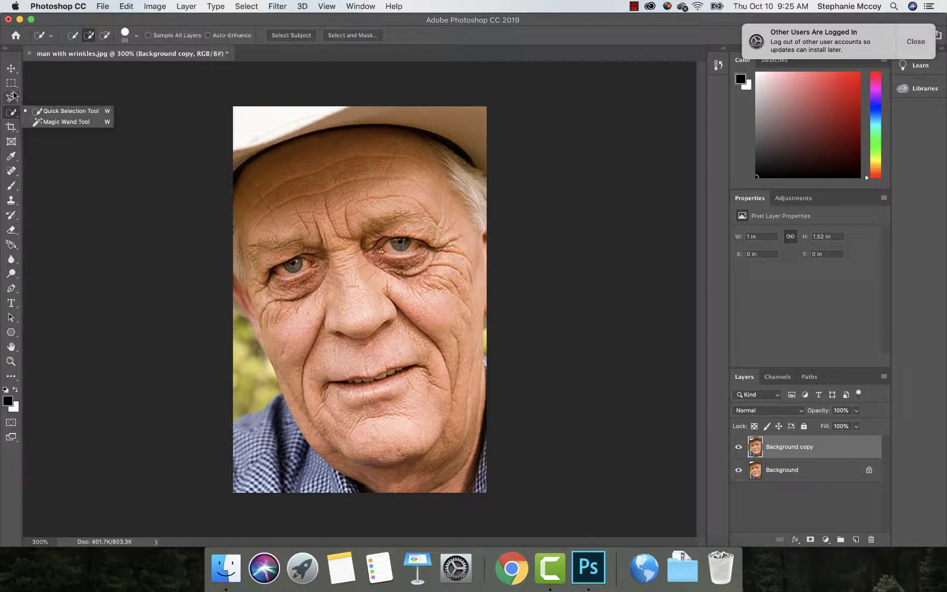
{"action": "left_click", "coordinate": [11, 97]}
{"action": "left_click", "coordinate": [17, 172]}
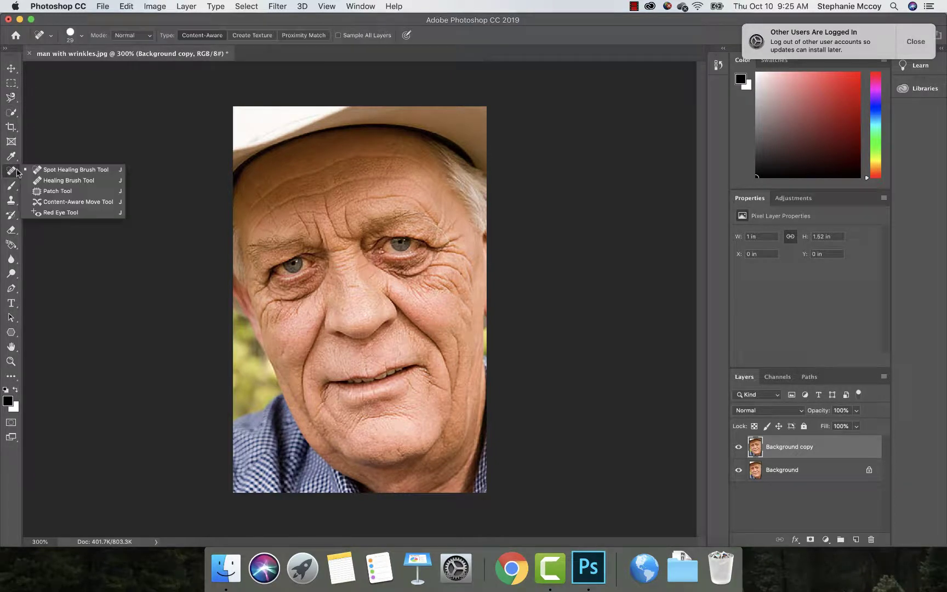
{"action": "left_click", "coordinate": [57, 171]}
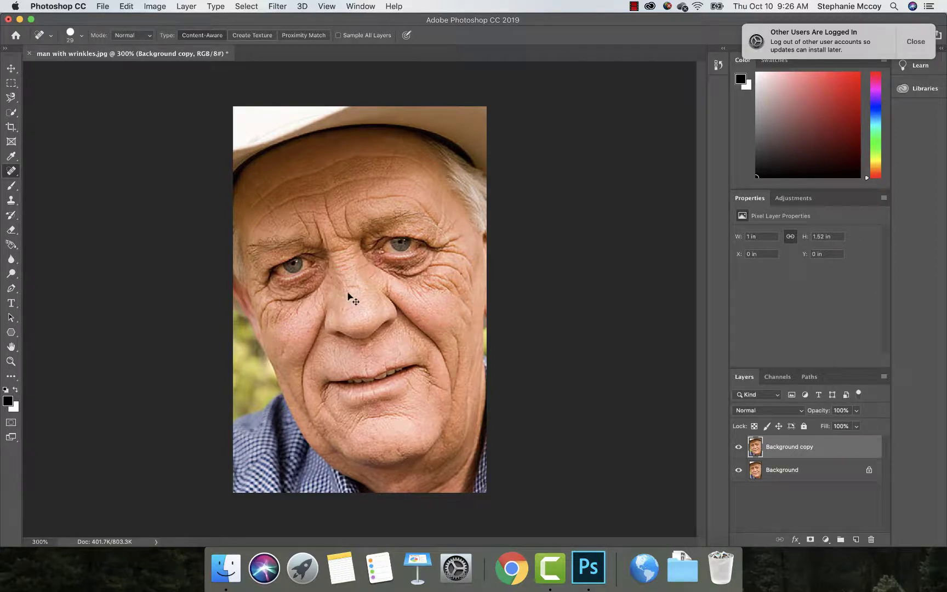
{"action": "key", "text": "super+equal"}
{"action": "key", "text": "super+equal"}
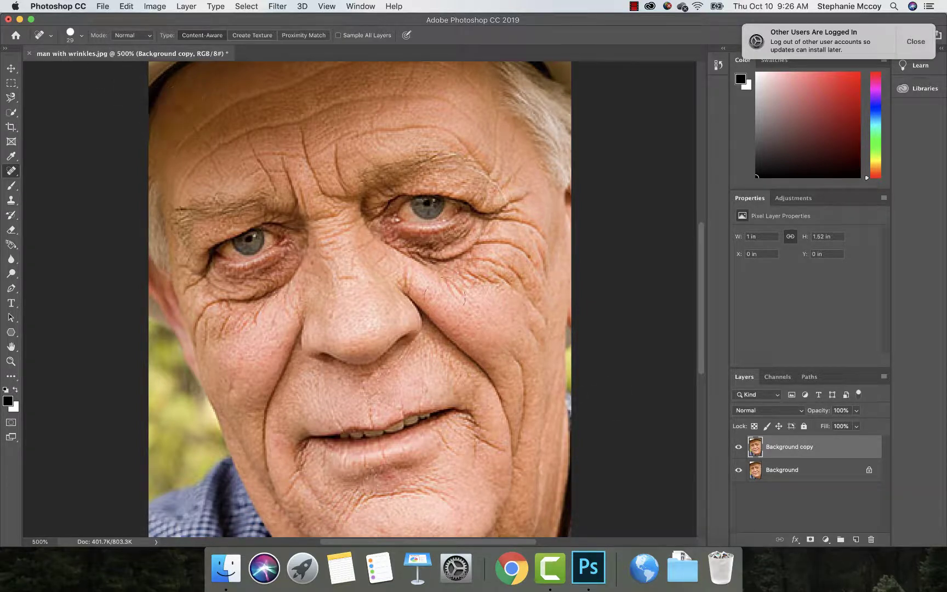
{"action": "right_click", "coordinate": [490, 344]}
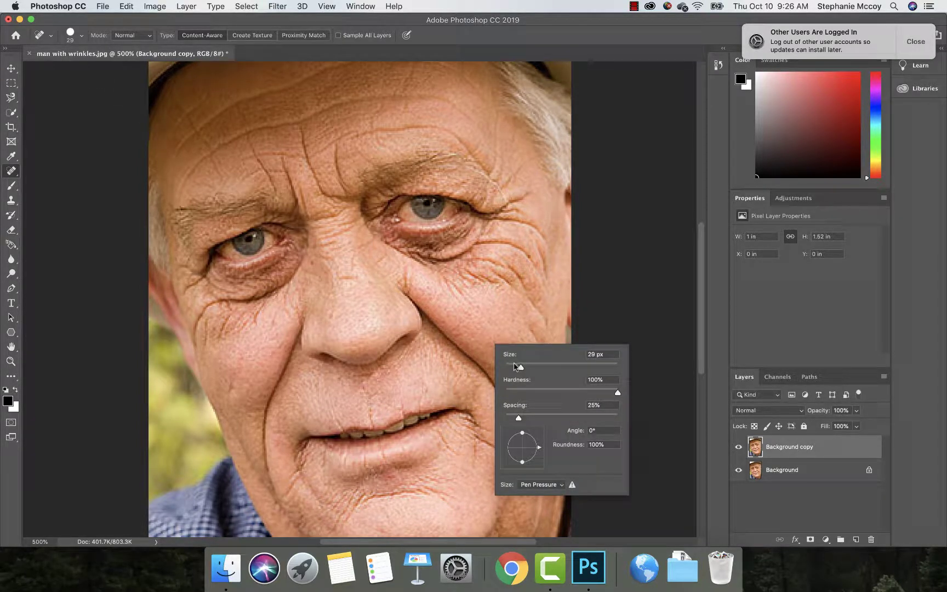
{"action": "left_click_drag", "start_coordinate": [515, 367], "coordinate": [510, 366]}
Remove the fine wrinkles and creases on the outer cheek and the bridge of the nose with the Spot Healing Brush
{"action": "left_click", "coordinate": [528, 327]}
{"action": "left_click_drag", "start_coordinate": [528, 329], "coordinate": [536, 340]}
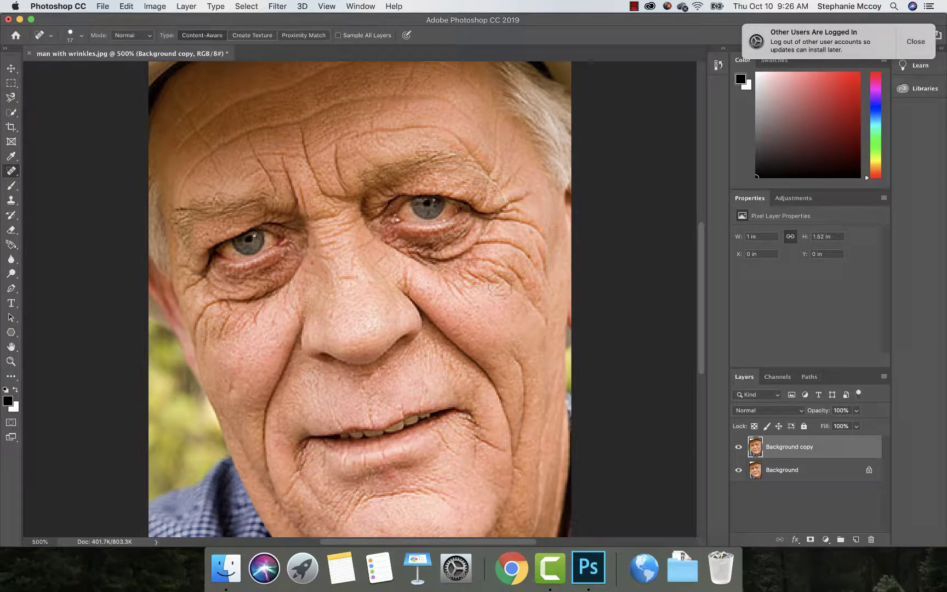
{"action": "mouse_move", "coordinate": [449, 341]}
{"action": "left_mouse_down"}
{"action": "mouse_move", "coordinate": [498, 388]}
{"action": "mouse_move", "coordinate": [511, 477]}
{"action": "left_mouse_up"}
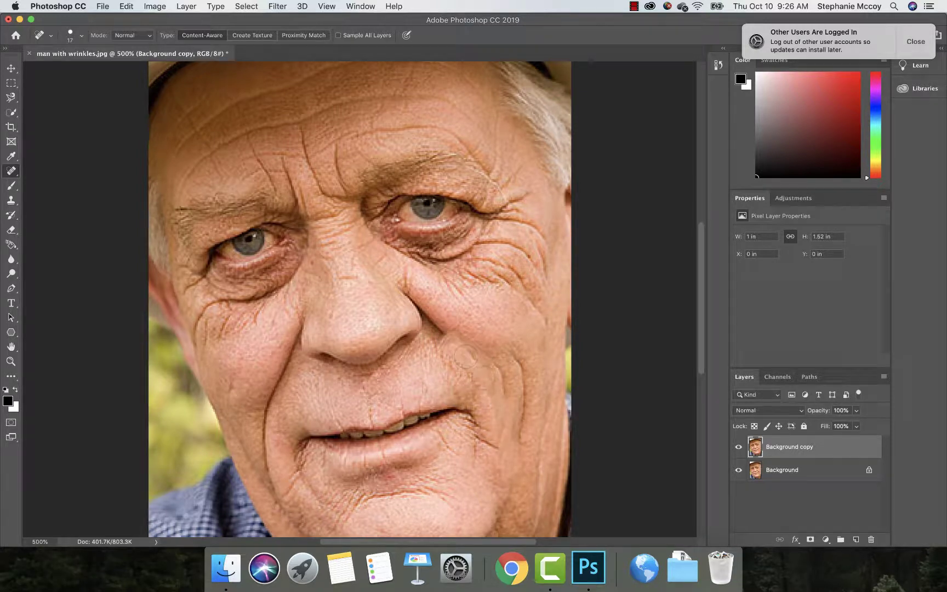
{"action": "key", "text": "super+z"}
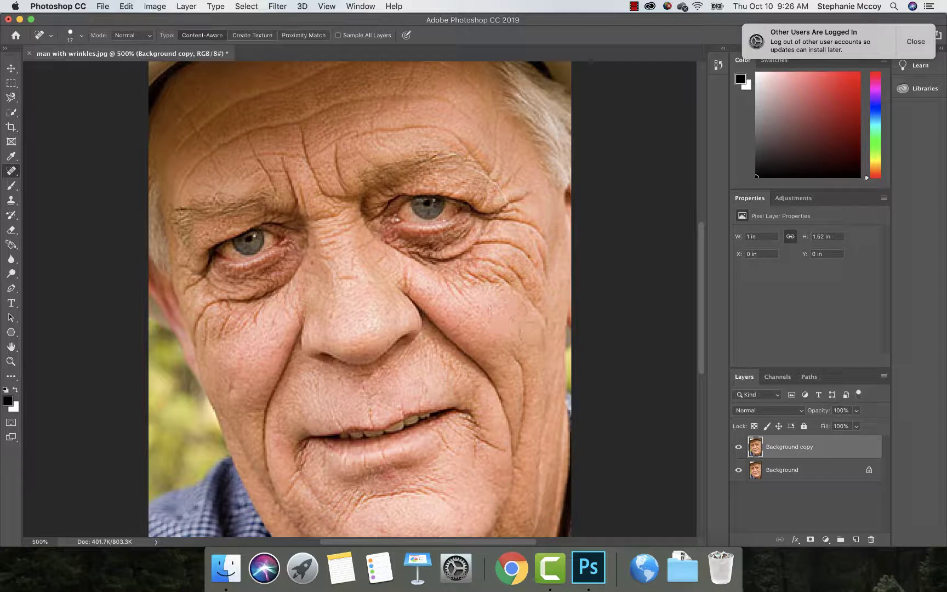
{"action": "left_click_drag", "start_coordinate": [546, 328], "coordinate": [529, 304]}
{"action": "left_click", "coordinate": [516, 353]}
{"action": "left_click", "coordinate": [528, 378]}
{"action": "left_click", "coordinate": [347, 280]}
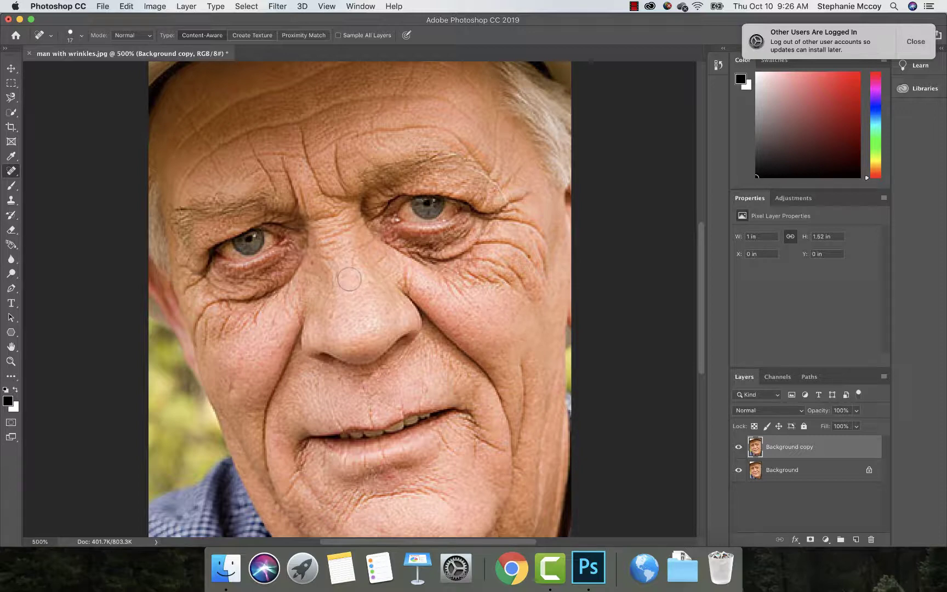
Switch to the Healing Brush and set its brush size to 17 px
{"action": "right_click", "coordinate": [16, 176]}
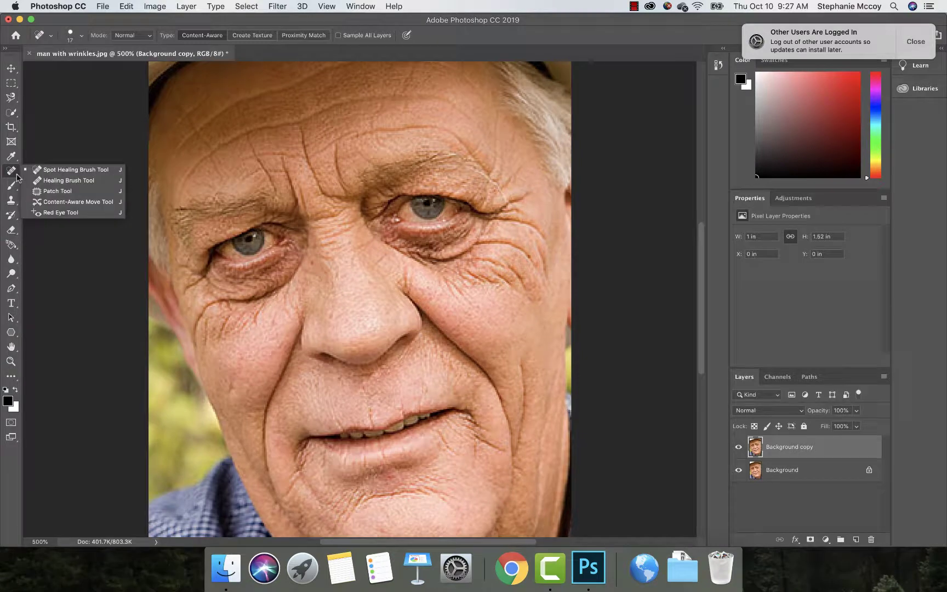
{"action": "left_click", "coordinate": [70, 182]}
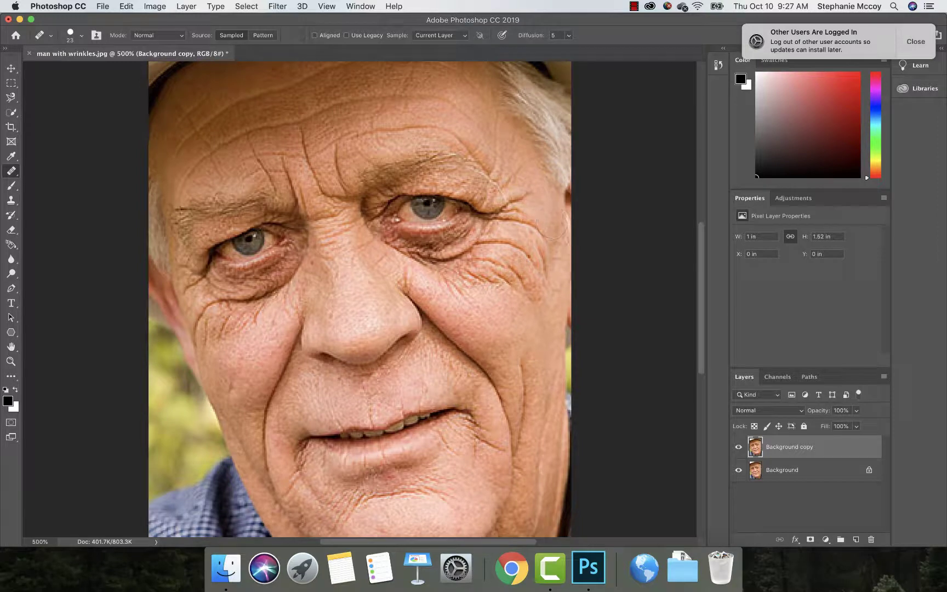
{"action": "right_click", "coordinate": [473, 305]}
{"action": "left_click_drag", "start_coordinate": [501, 328], "coordinate": [499, 328]}
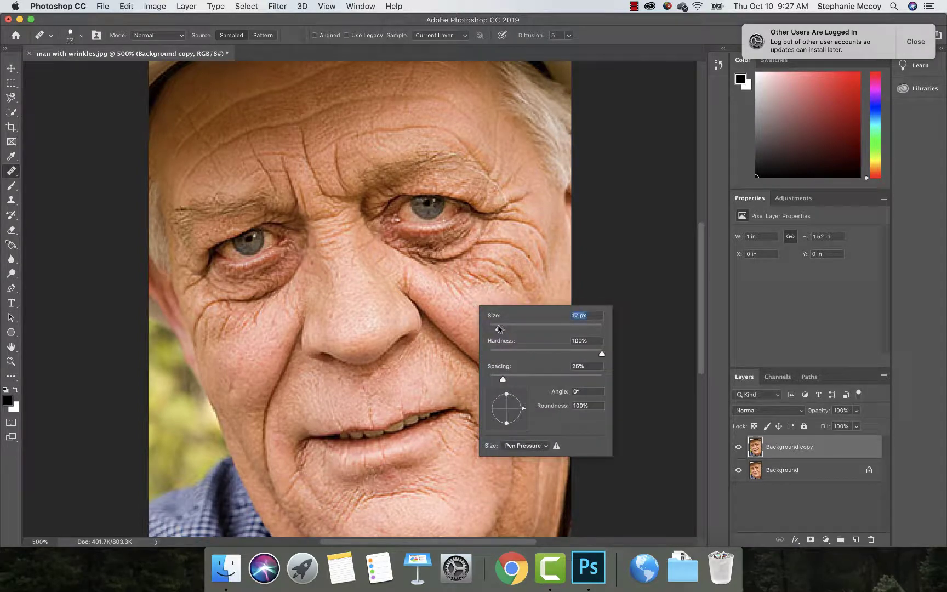
Paint sampled smooth cheek skin over the outer wrinkles below the eye on the picture's right side
{"action": "left_click", "coordinate": [444, 301], "text": "alt"}
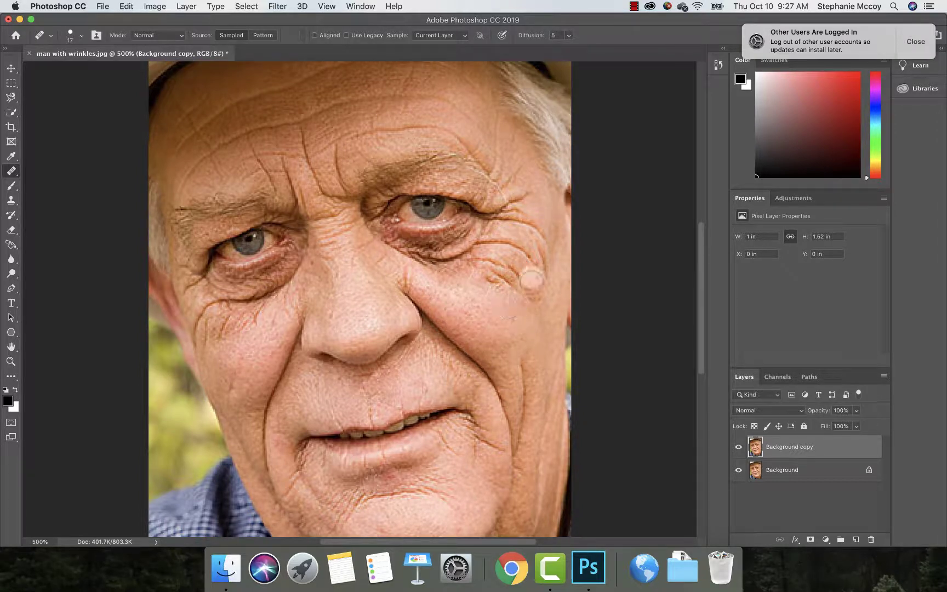
{"action": "left_click", "coordinate": [497, 295], "text": "alt"}
{"action": "mouse_move", "coordinate": [493, 280]}
{"action": "left_mouse_down"}
{"action": "mouse_move", "coordinate": [509, 275]}
{"action": "mouse_move", "coordinate": [479, 277]}
{"action": "mouse_move", "coordinate": [477, 286]}
{"action": "left_mouse_up"}
{"action": "left_click", "coordinate": [507, 294], "text": "alt"}
{"action": "left_click", "coordinate": [492, 292], "text": "alt"}
{"action": "left_click", "coordinate": [473, 286], "text": "alt"}
{"action": "left_click", "coordinate": [474, 266]}
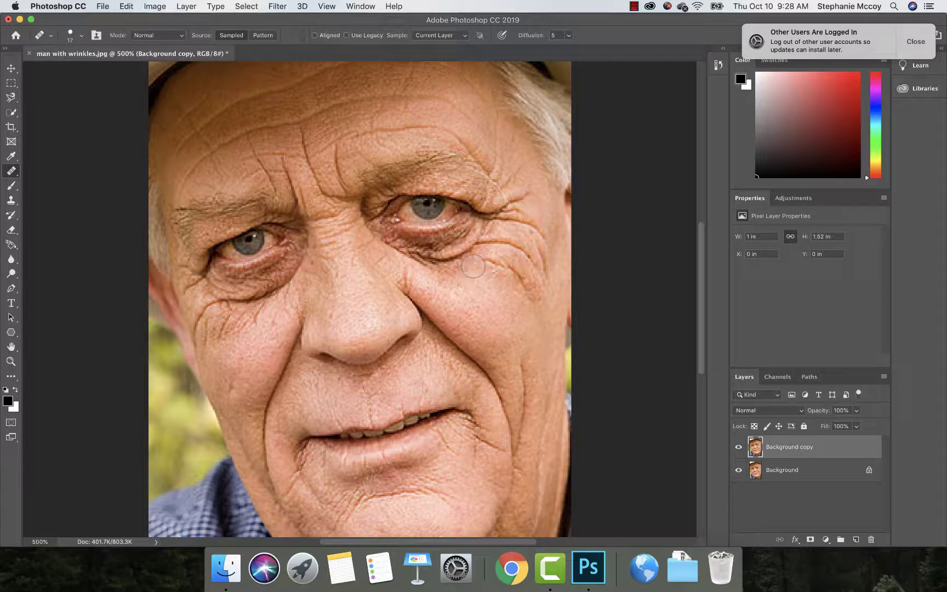
Heal the creases along the lower edge of that eye bag and on the temple, using nearby skin as the source
{"action": "left_click", "coordinate": [470, 283], "text": "alt"}
{"action": "left_click", "coordinate": [459, 269]}
{"action": "left_click", "coordinate": [461, 282], "text": "alt"}
{"action": "left_click", "coordinate": [445, 274]}
{"action": "left_click", "coordinate": [521, 295], "text": "alt"}
{"action": "mouse_move", "coordinate": [427, 266]}
{"action": "left_mouse_down"}
{"action": "mouse_move", "coordinate": [453, 272]}
{"action": "mouse_move", "coordinate": [441, 269]}
{"action": "left_mouse_up"}
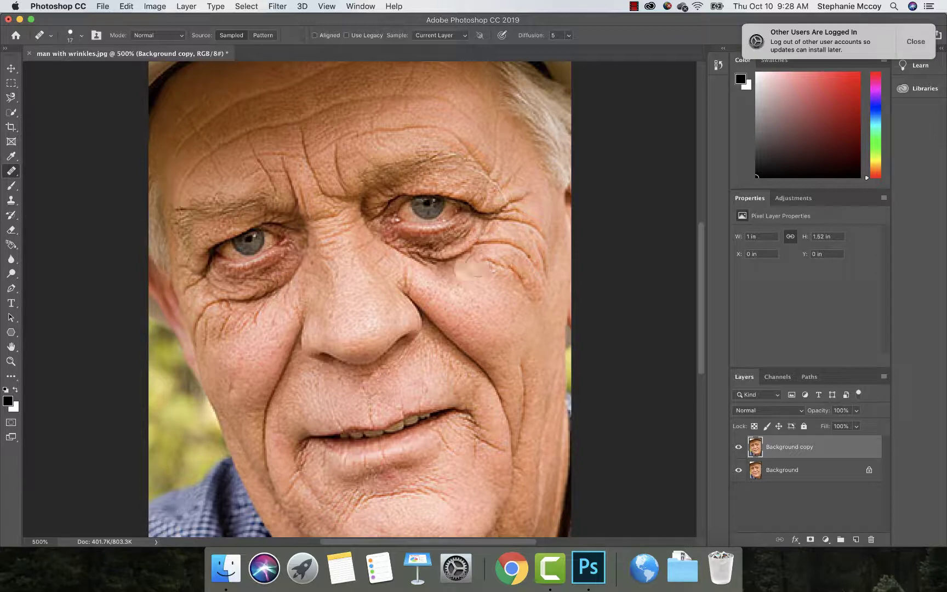
{"action": "left_click_drag", "start_coordinate": [467, 269], "coordinate": [490, 263]}
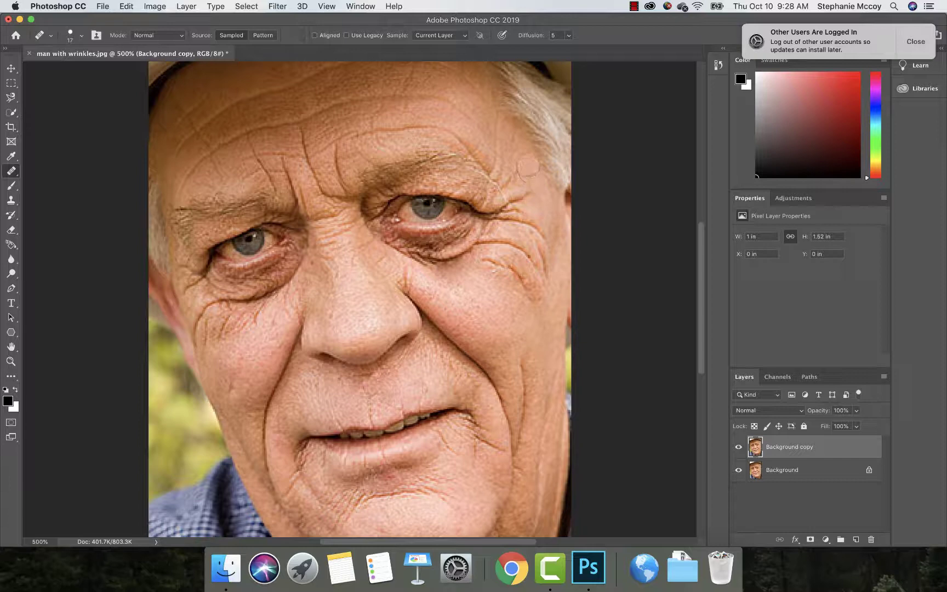
{"action": "left_click", "coordinate": [530, 175], "text": "alt"}
{"action": "left_click_drag", "start_coordinate": [517, 175], "coordinate": [517, 174]}
Lower the Background copy layer's opacity to 51% and toggle its visibility to compare with the original
{"action": "left_click", "coordinate": [858, 415]}
{"action": "left_click_drag", "start_coordinate": [858, 427], "coordinate": [832, 429]}
{"action": "left_click", "coordinate": [738, 449]}
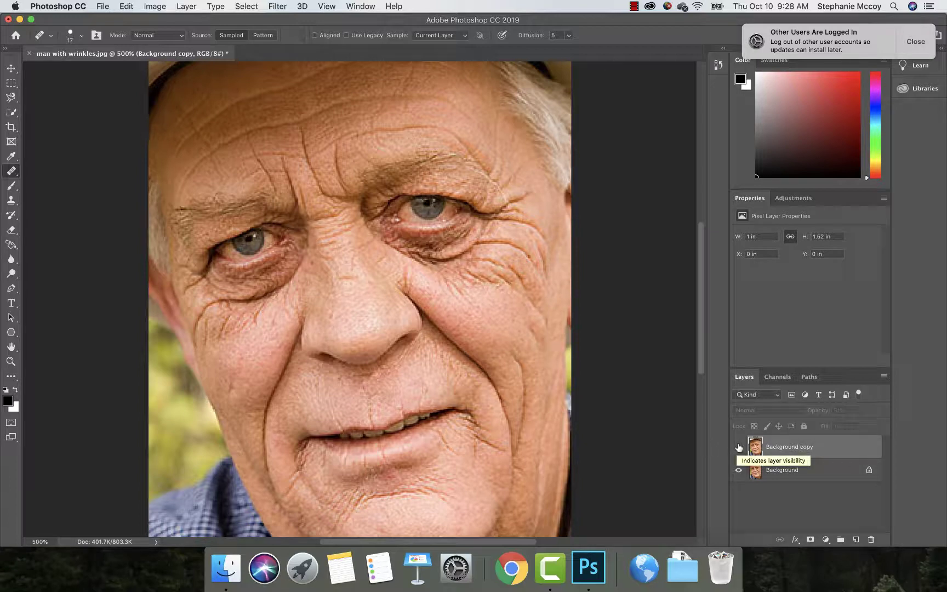
{"action": "left_click", "coordinate": [739, 447]}
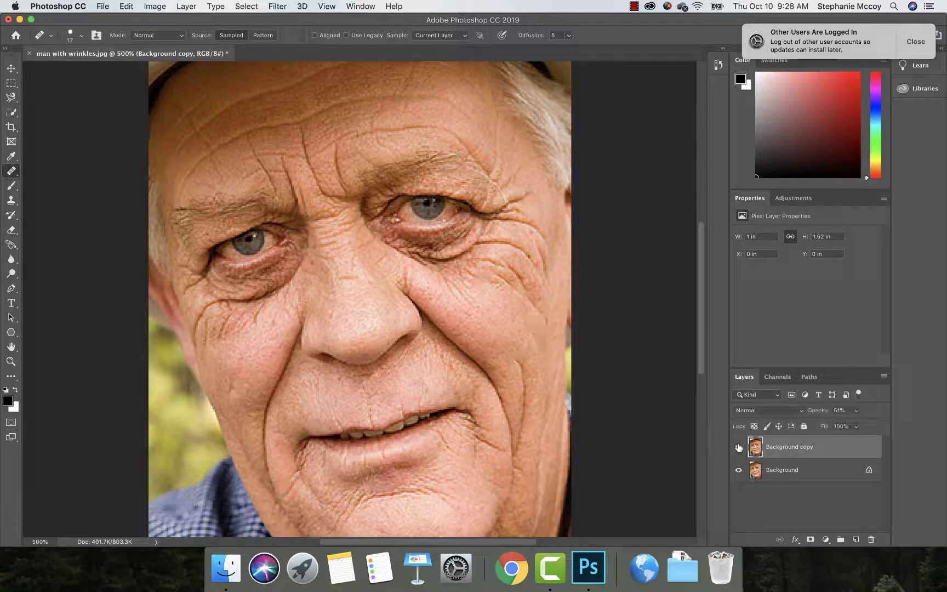
Set the Background copy layer's opacity to 57% so the retouching blends with the original
{"action": "left_click", "coordinate": [856, 426]}
{"action": "left_click_drag", "start_coordinate": [858, 426], "coordinate": [918, 432]}
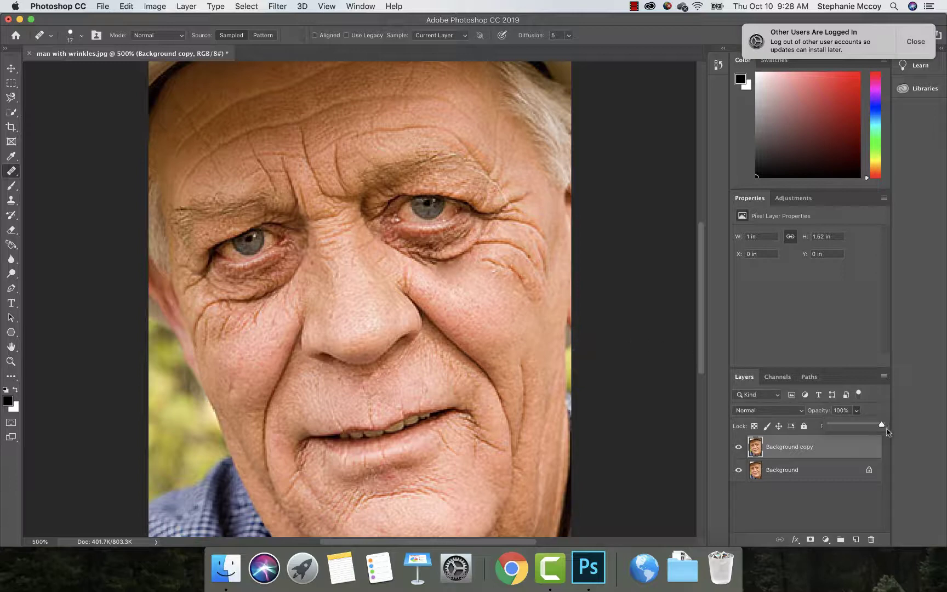
{"action": "left_click_drag", "start_coordinate": [882, 425], "coordinate": [859, 427]}
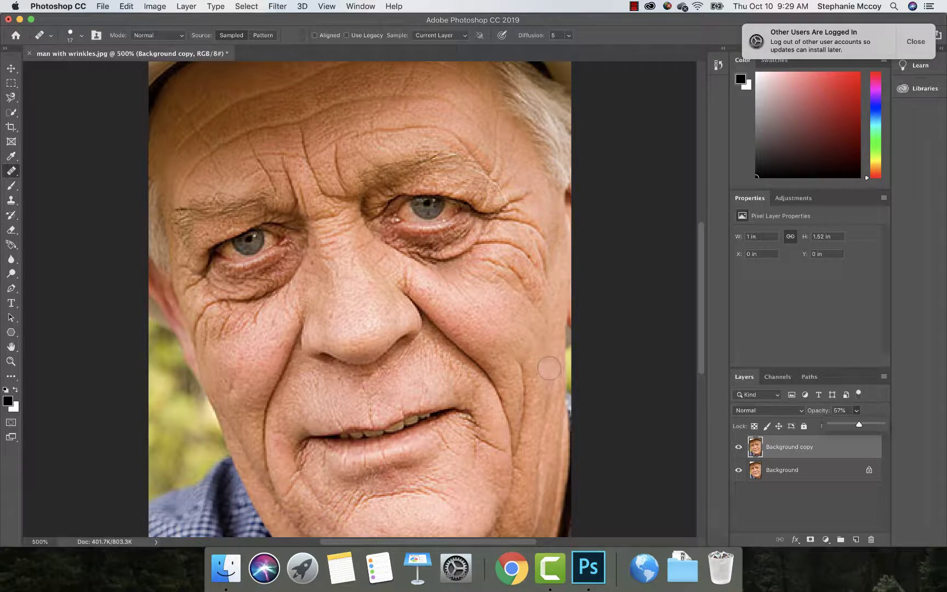
{"action": "left_click", "coordinate": [409, 214]}
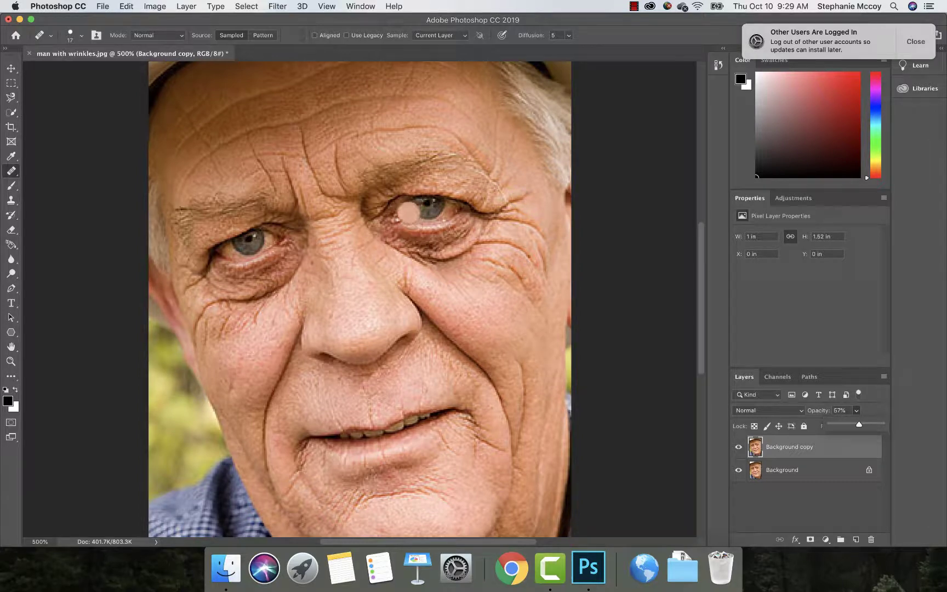
{"action": "key", "text": "super+z"}
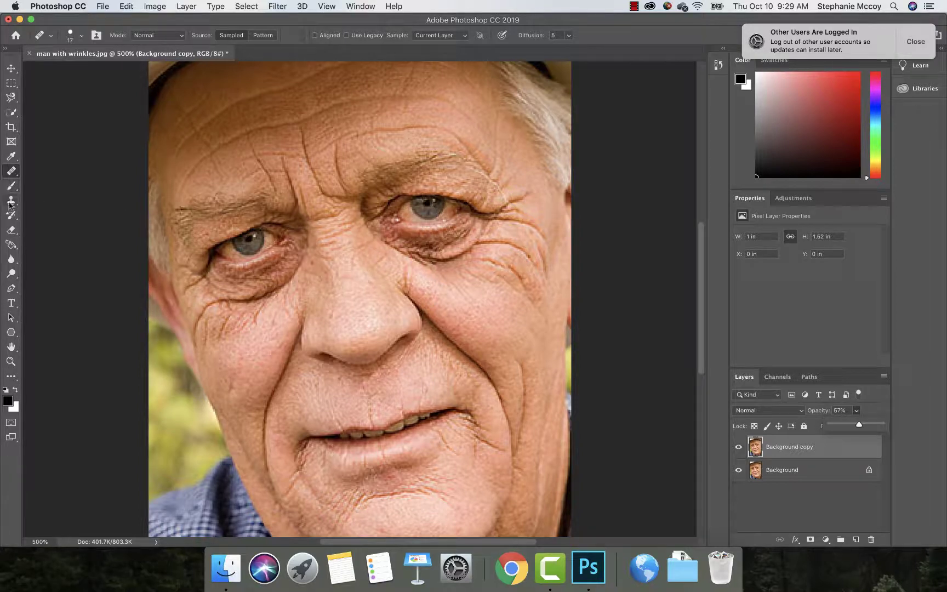
Choose the Quick Selection tool and set its brush size to 12 px
{"action": "left_click", "coordinate": [11, 112]}
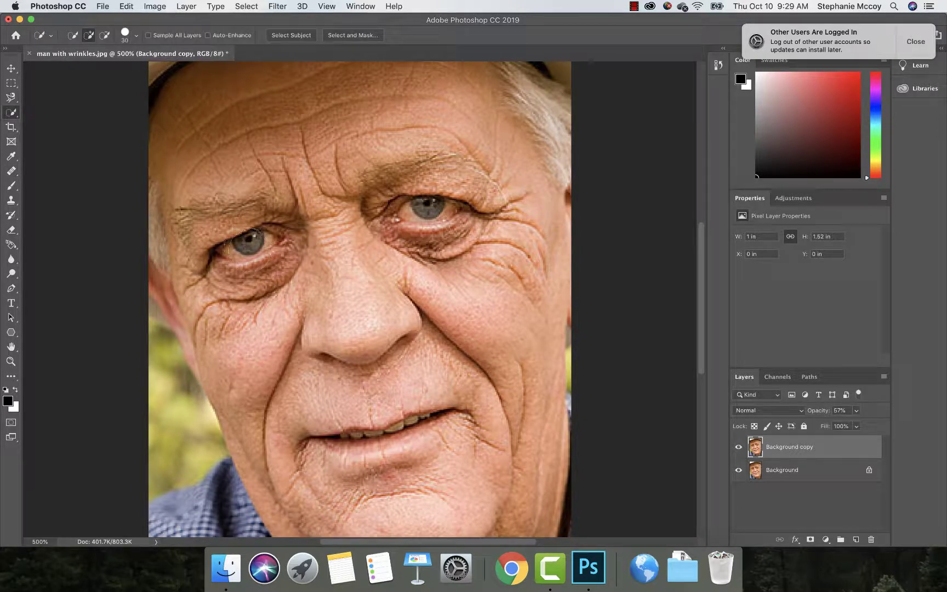
{"action": "right_click", "coordinate": [246, 246]}
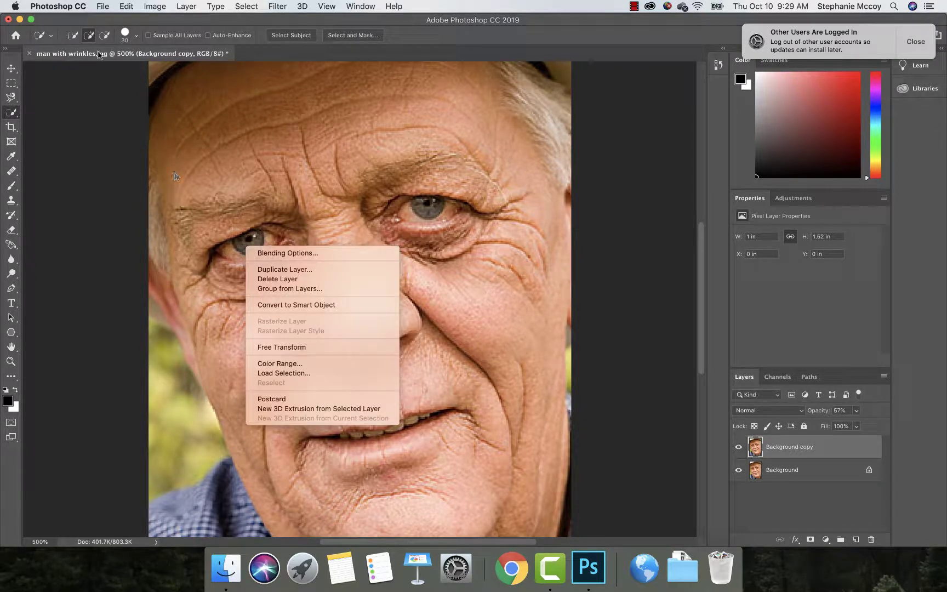
{"action": "left_click", "coordinate": [137, 36]}
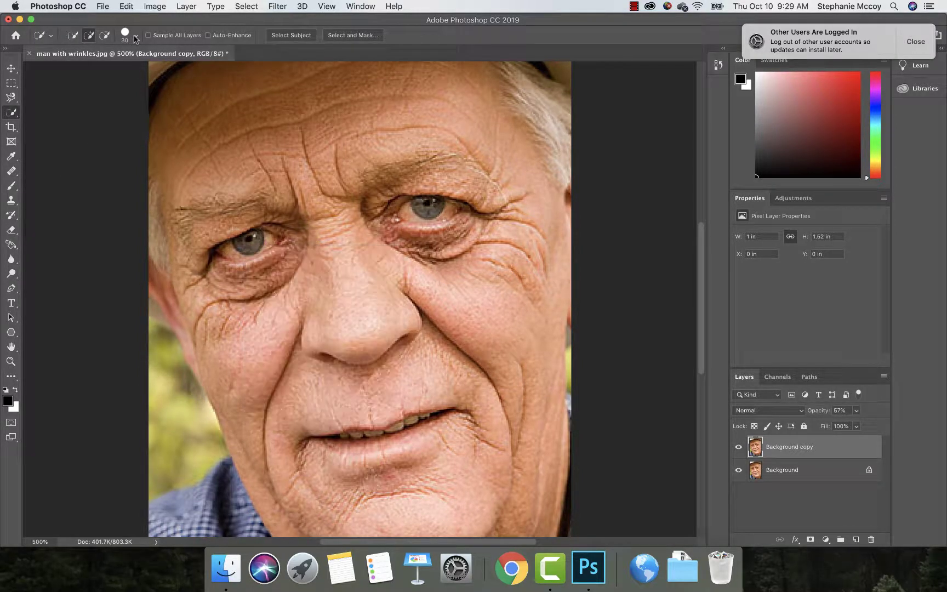
{"action": "left_click", "coordinate": [137, 36]}
{"action": "left_click_drag", "start_coordinate": [88, 65], "coordinate": [83, 66]}
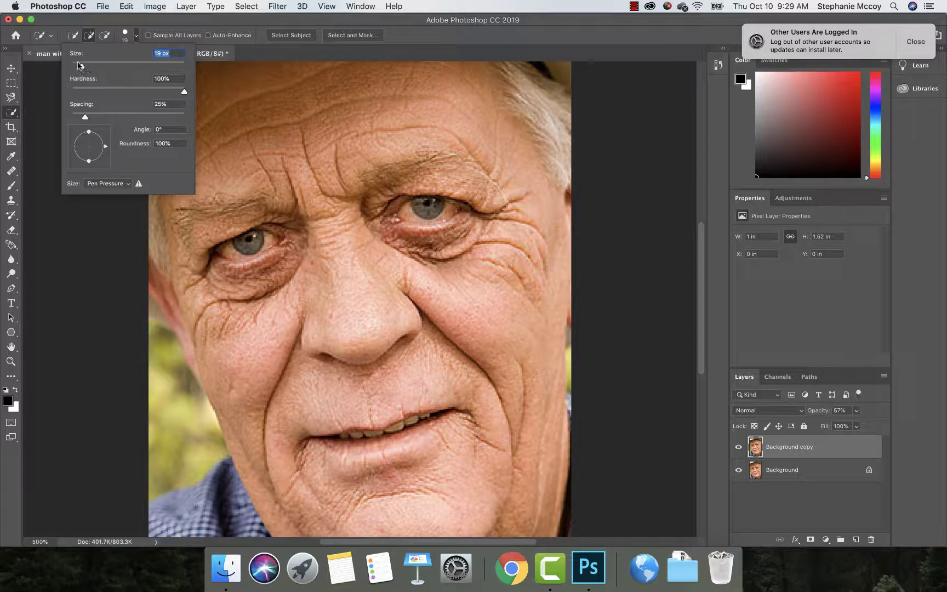
{"action": "left_click_drag", "start_coordinate": [80, 65], "coordinate": [78, 66]}
Select the eye on the picture's left side and subtract excess area at its outer corner from the selection
{"action": "left_click", "coordinate": [223, 253]}
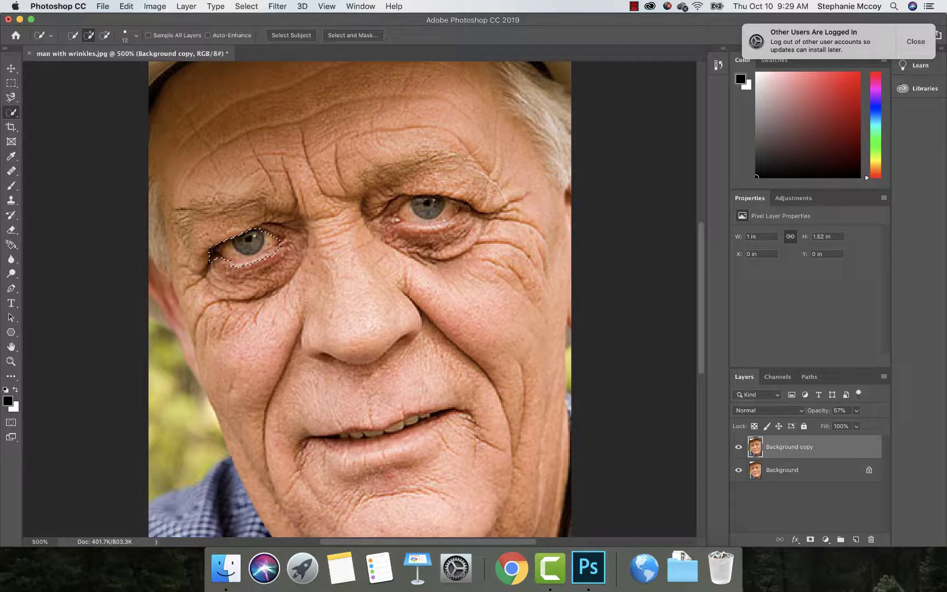
{"action": "key", "text": "alt"}
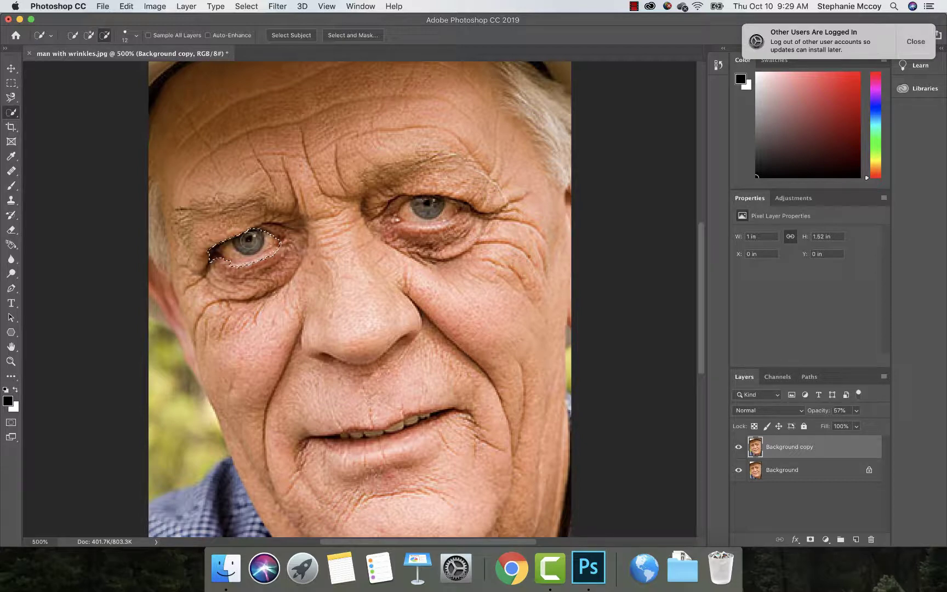
{"action": "key", "text": "alt"}
{"action": "key", "text": "alt"}
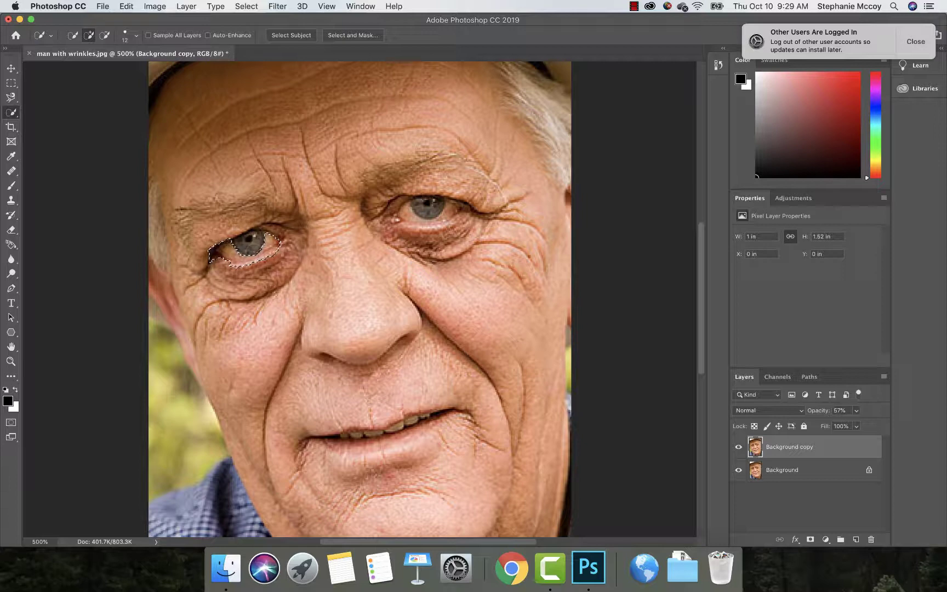
{"action": "left_click", "coordinate": [216, 257], "text": "alt"}
Add a Curves adjustment layer masked to the selected eye, keeping the default name, Normal mode and 100% opacity
{"action": "left_click", "coordinate": [186, 7]}
{"action": "mouse_move", "coordinate": [294, 158]}
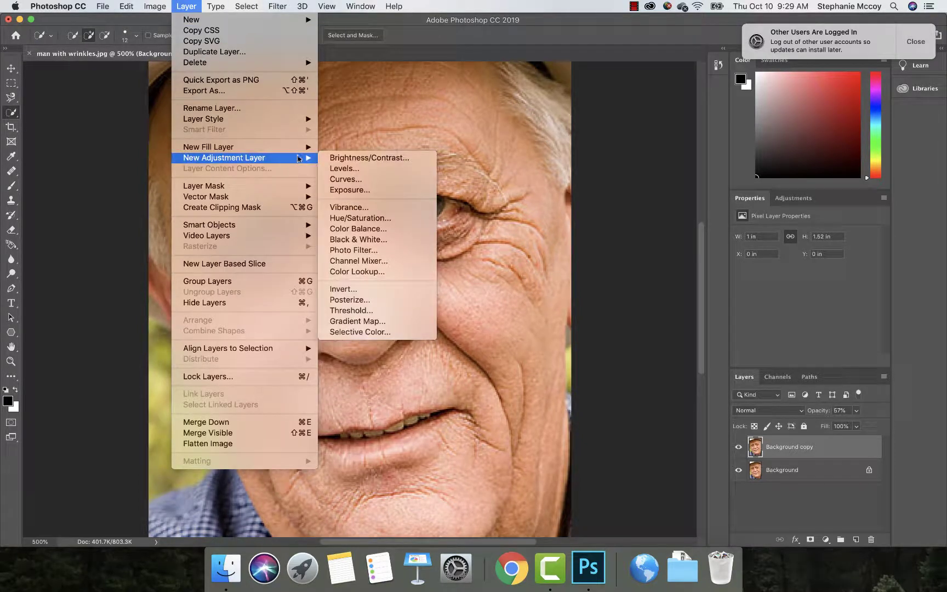
{"action": "left_click", "coordinate": [349, 180]}
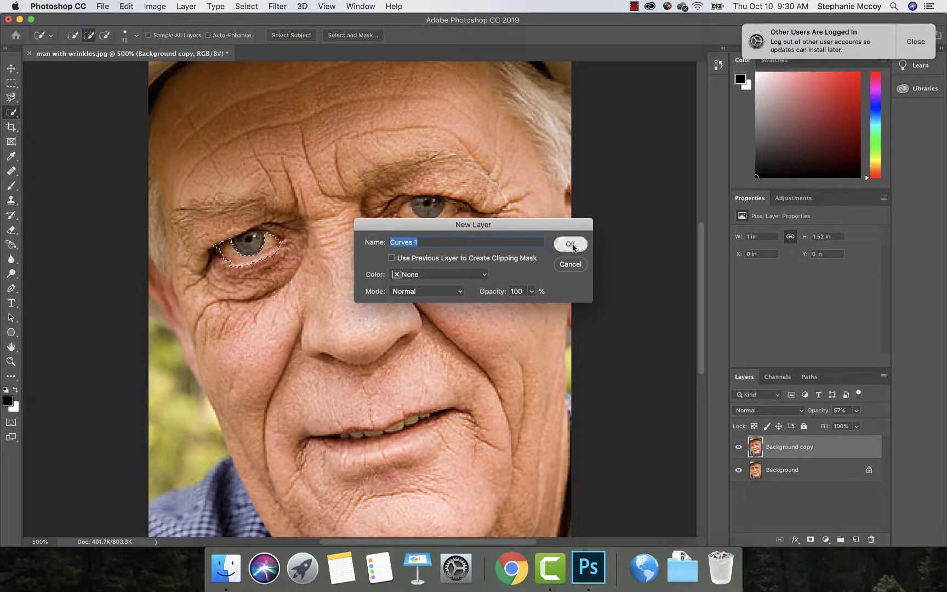
{"action": "left_click", "coordinate": [572, 245]}
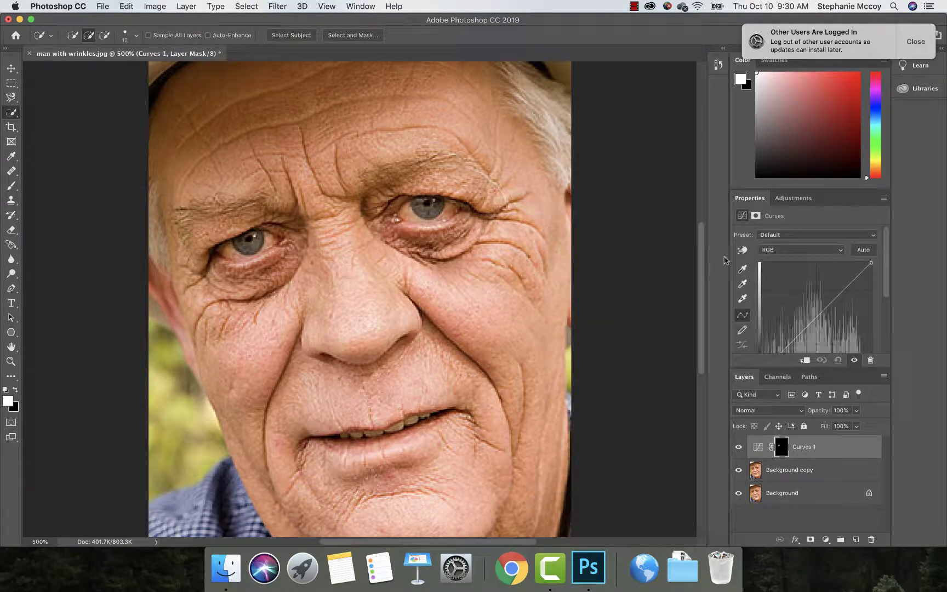
In the Curves adjustment, pull the Red channel's curve slightly down and the Blue channel's curve slightly up around the upper midtones
{"action": "left_click", "coordinate": [823, 250]}
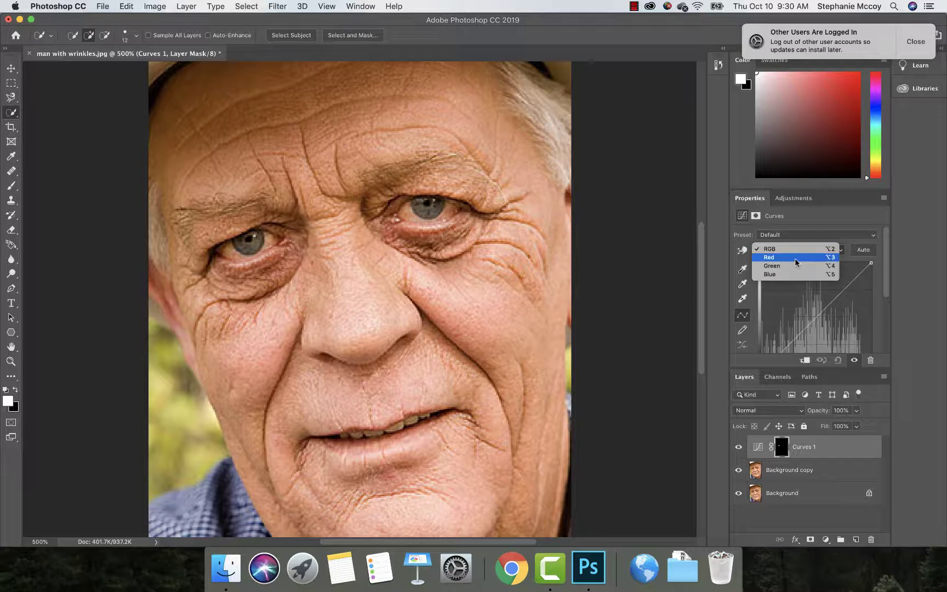
{"action": "left_click", "coordinate": [796, 257]}
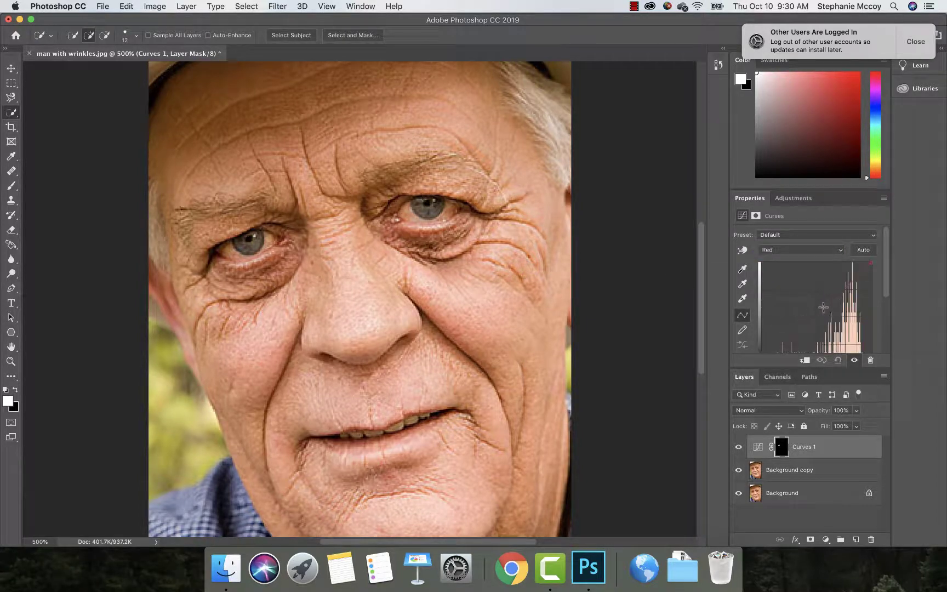
{"action": "left_click_drag", "start_coordinate": [822, 311], "coordinate": [828, 318]}
{"action": "left_click", "coordinate": [810, 251]}
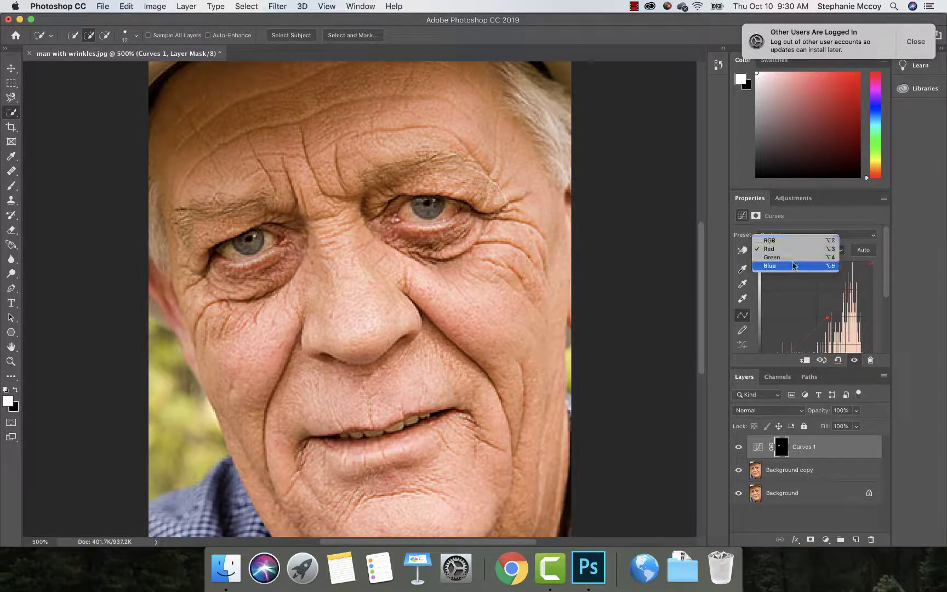
{"action": "left_click", "coordinate": [793, 267]}
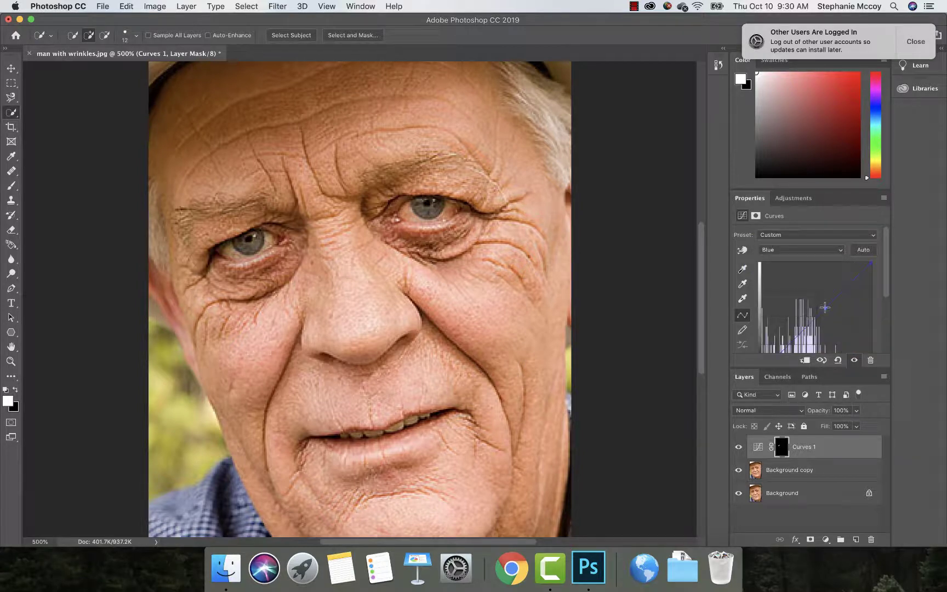
{"action": "left_click_drag", "start_coordinate": [824, 309], "coordinate": [820, 304]}
Toggle the Curves layer's visibility to compare the eye with and without the color correction, and look over the whole face
{"action": "left_click", "coordinate": [739, 449]}
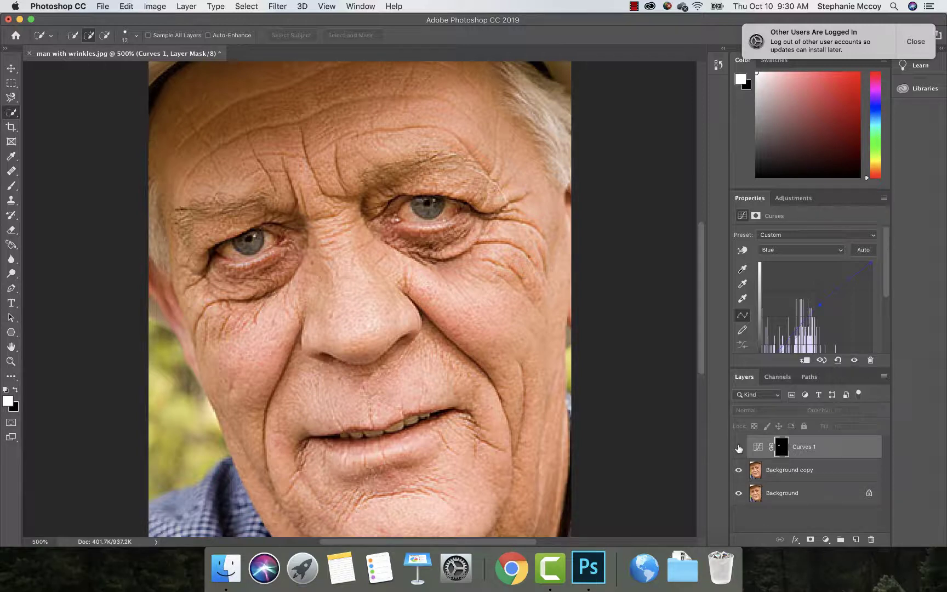
{"action": "left_click", "coordinate": [739, 448]}
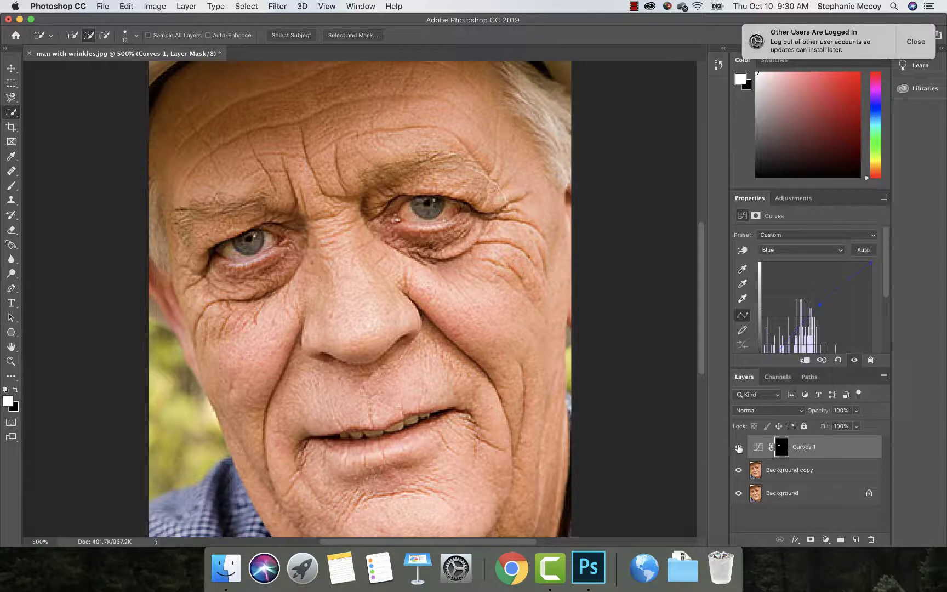
{"action": "left_click", "coordinate": [739, 448]}
{"action": "left_click", "coordinate": [739, 448]}
{"action": "scroll", "coordinate": [380, 425], "scroll_direction": "down", "scroll_amount": 5}
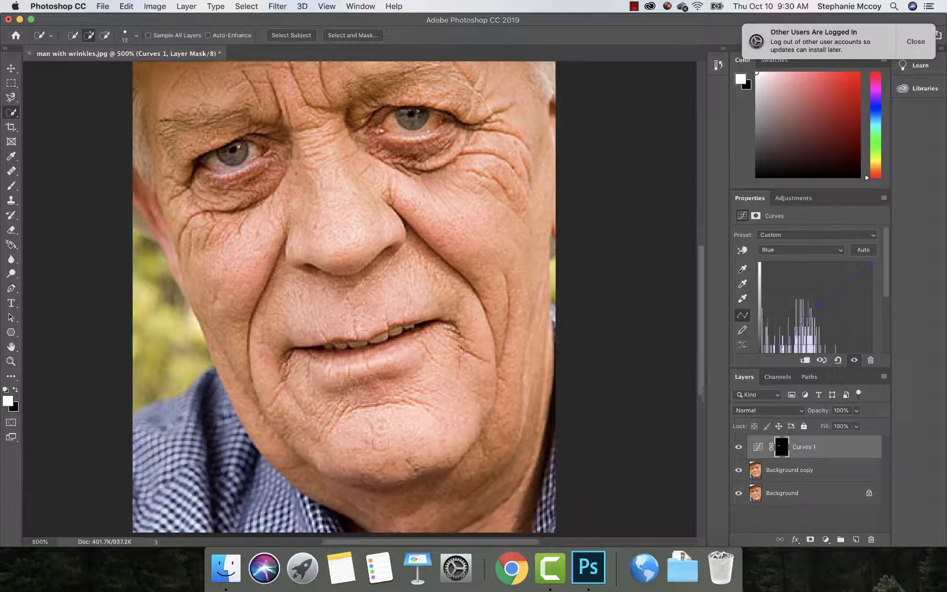
{"action": "scroll", "coordinate": [380, 425], "scroll_direction": "up", "scroll_amount": 8}
{"action": "scroll", "coordinate": [379, 424], "scroll_direction": "down", "scroll_amount": 2}
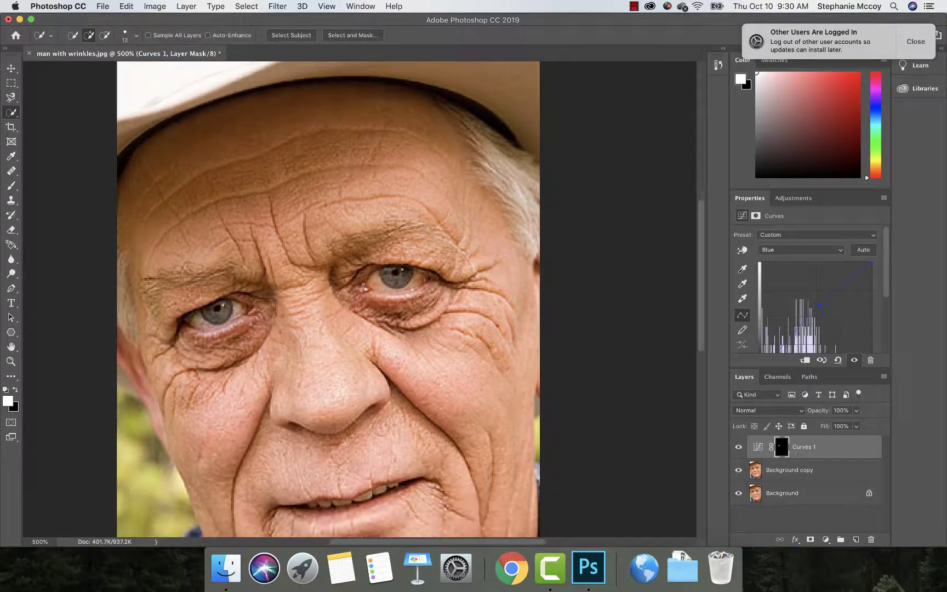